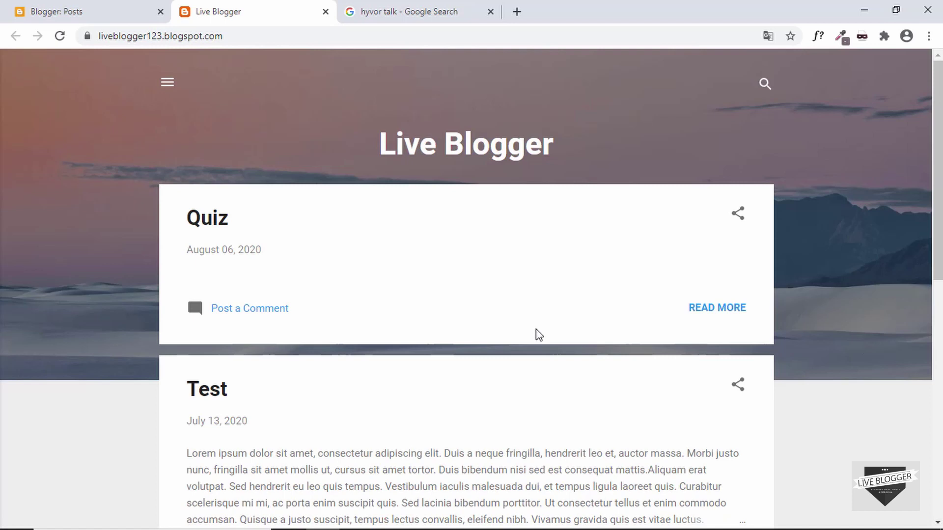
Open the blog's Test post and expand its 'Enter your comment...' box
scroll(537, 333, down, 1)
scroll(515, 320, up, 1)
scroll(495, 307, down, 1)
scroll(496, 307, down, 3)
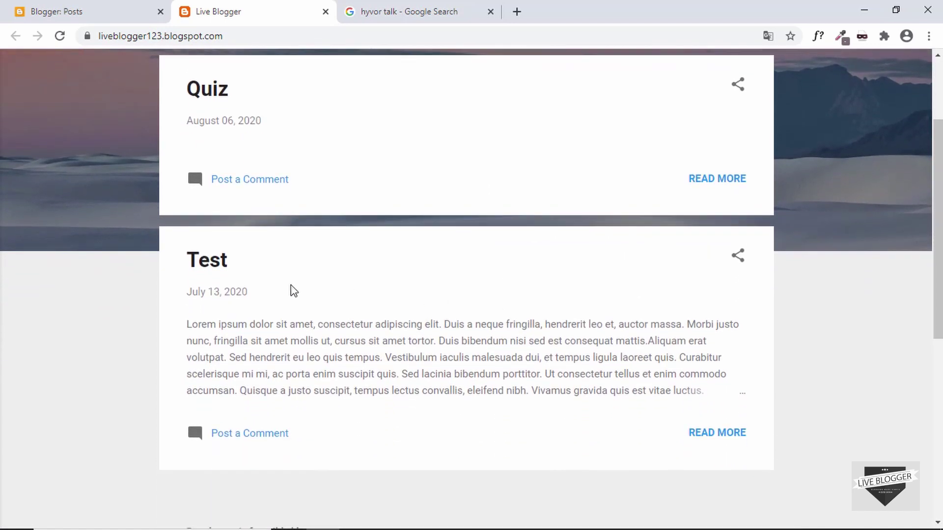
click(208, 268)
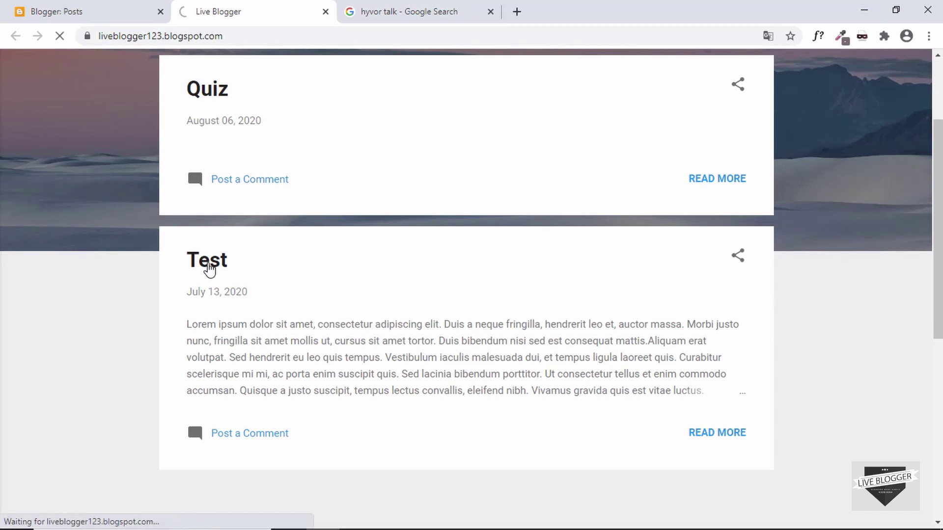
scroll(274, 265, down, 6)
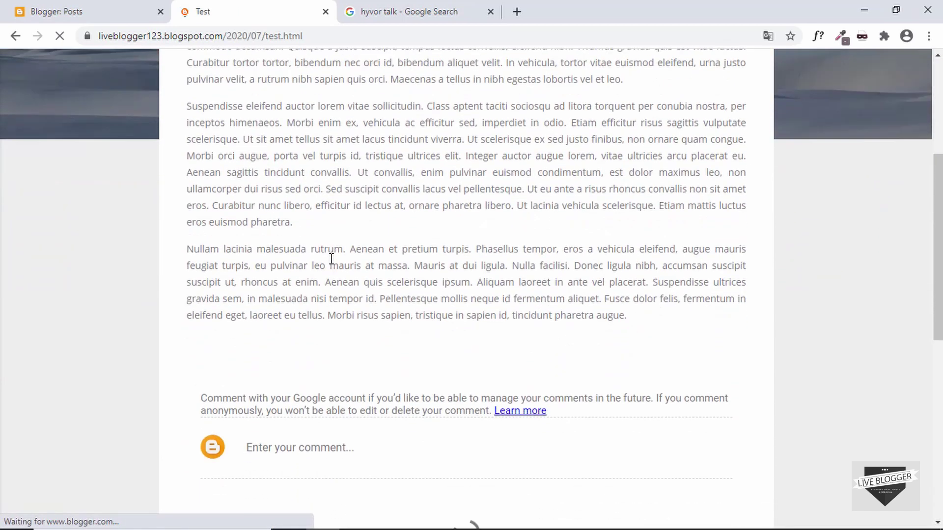
scroll(331, 262, down, 5)
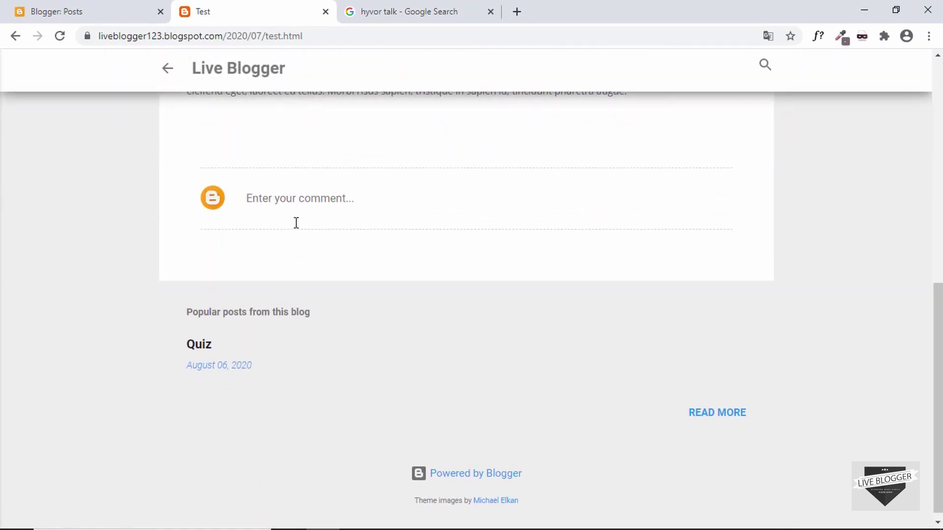
click(320, 199)
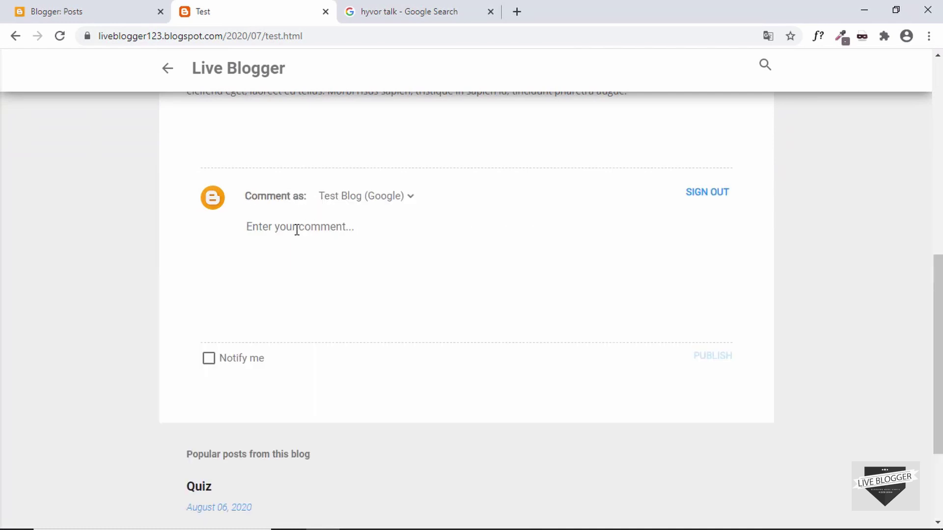
scroll(293, 285, up, 1)
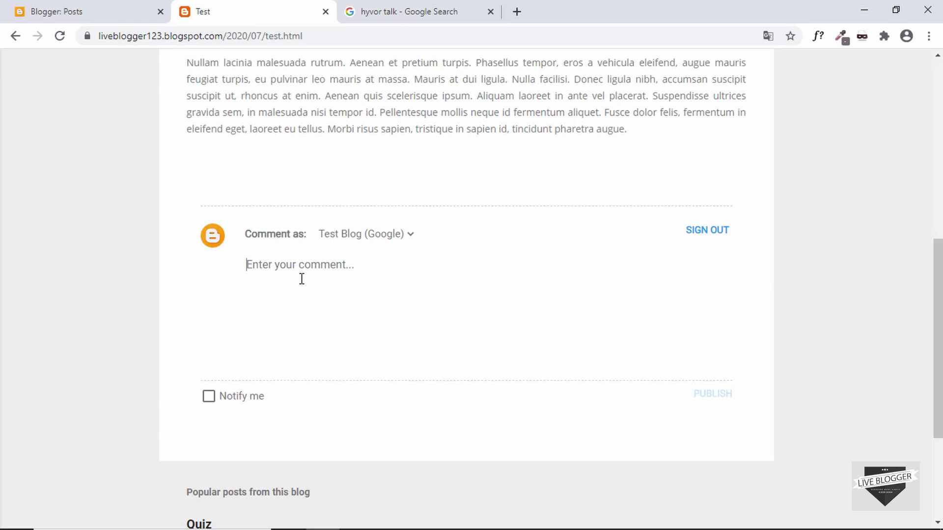
scroll(330, 251, down, 1)
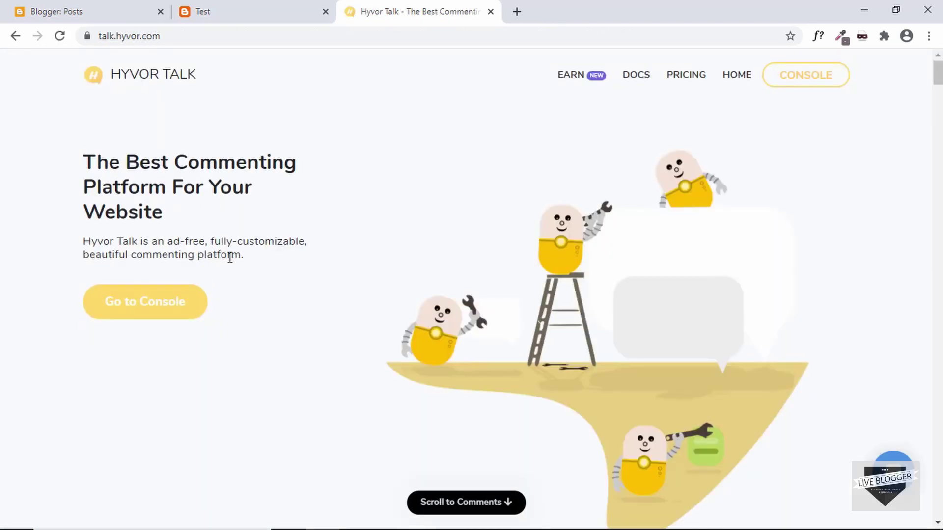
Scroll through the talk.hyvor.com homepage features and demo comment thread
scroll(255, 280, down, 7)
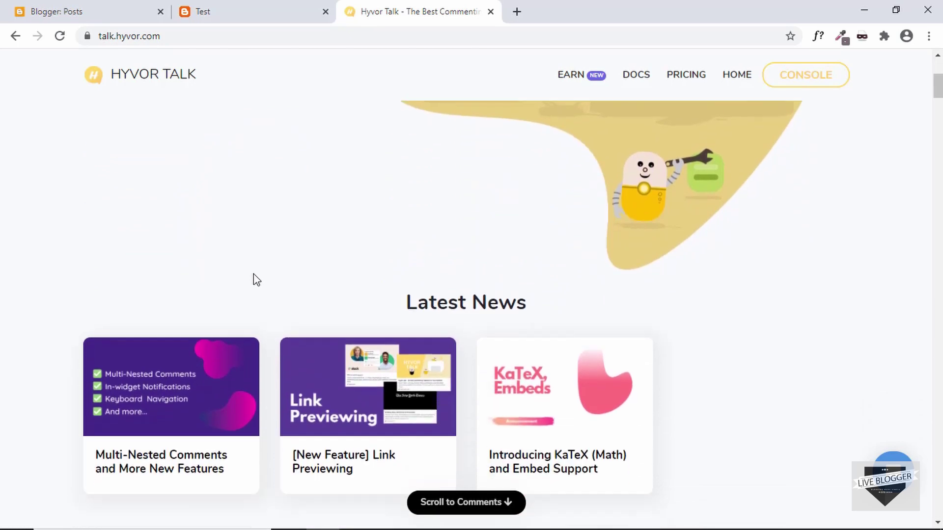
scroll(254, 279, down, 5)
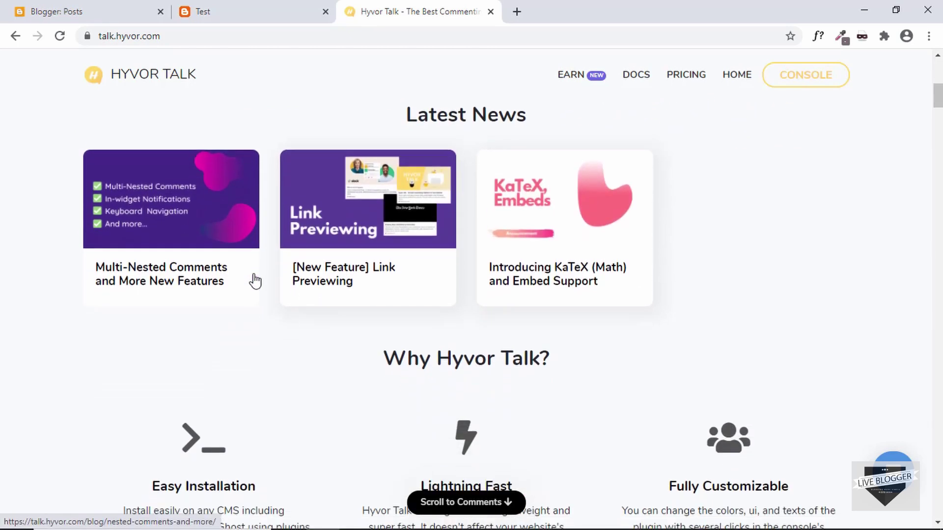
scroll(254, 281, down, 7)
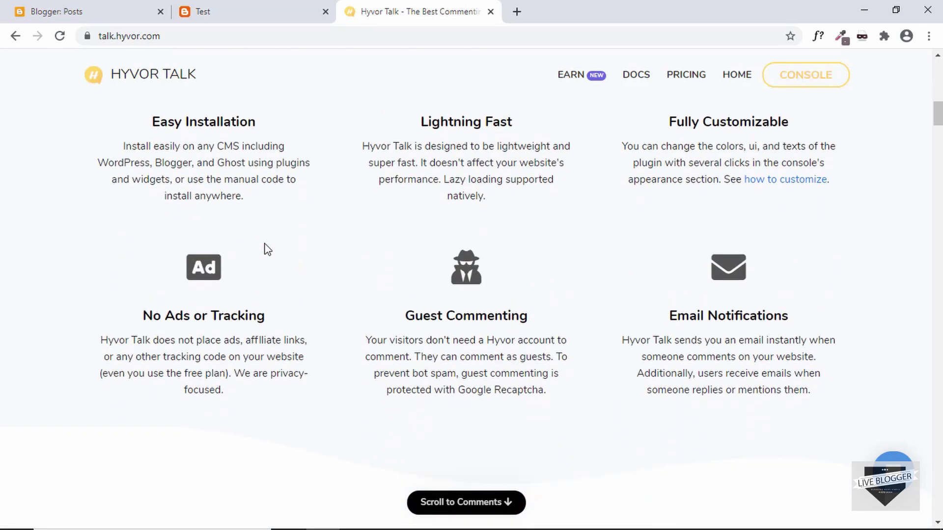
scroll(265, 248, down, 6)
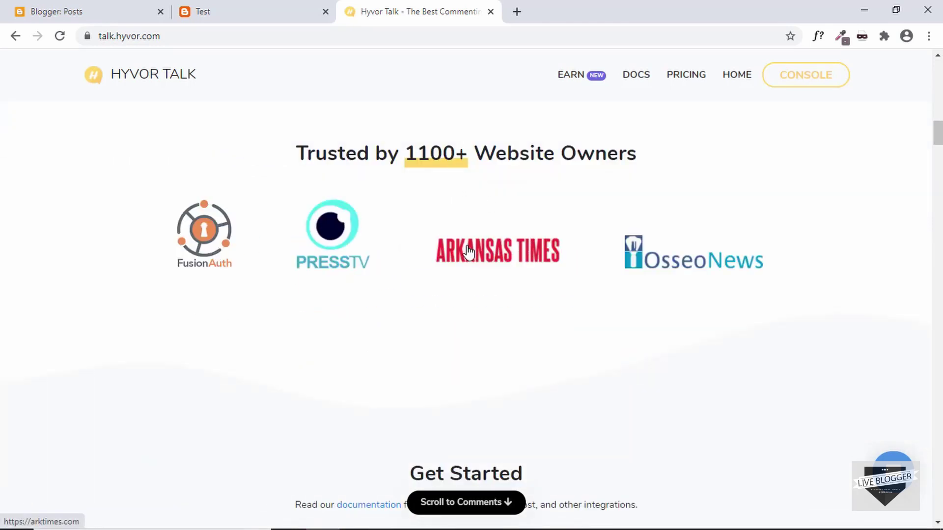
scroll(370, 282, down, 7)
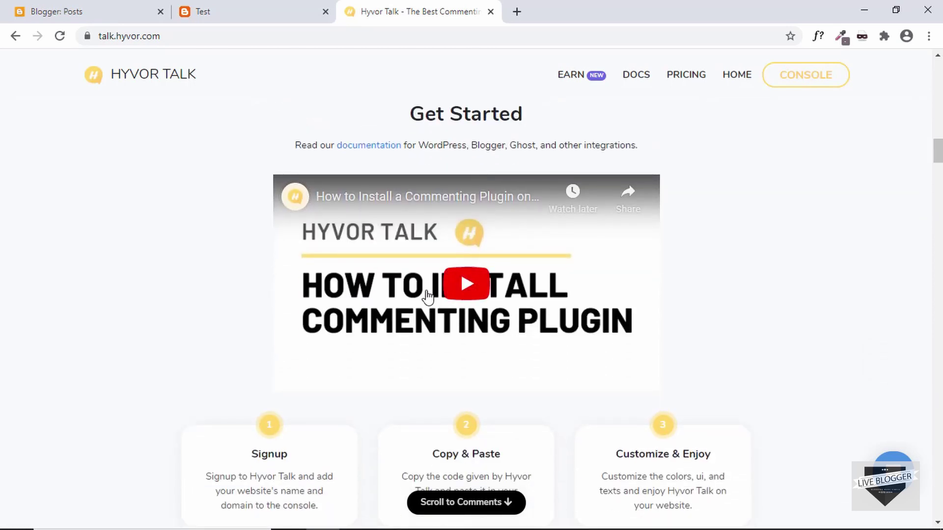
scroll(108, 326, down, 10)
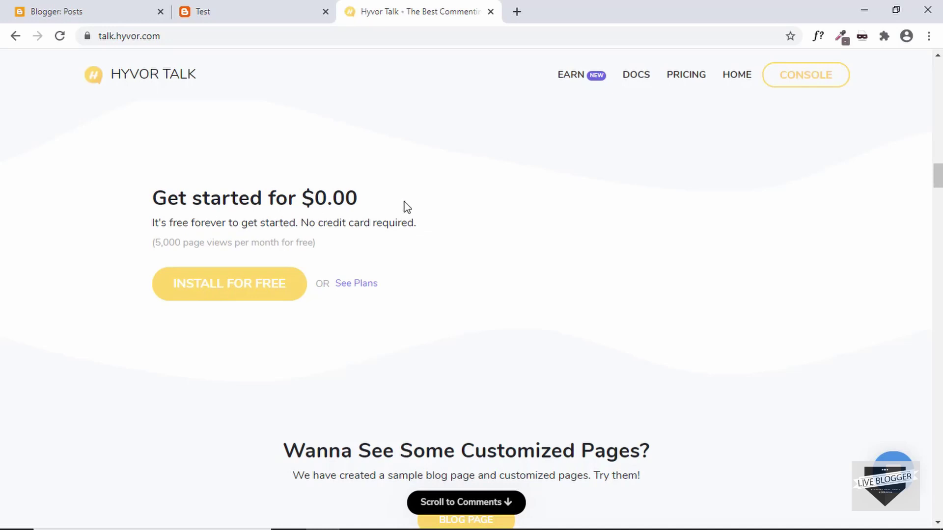
scroll(450, 296, down, 5)
scroll(453, 295, down, 1)
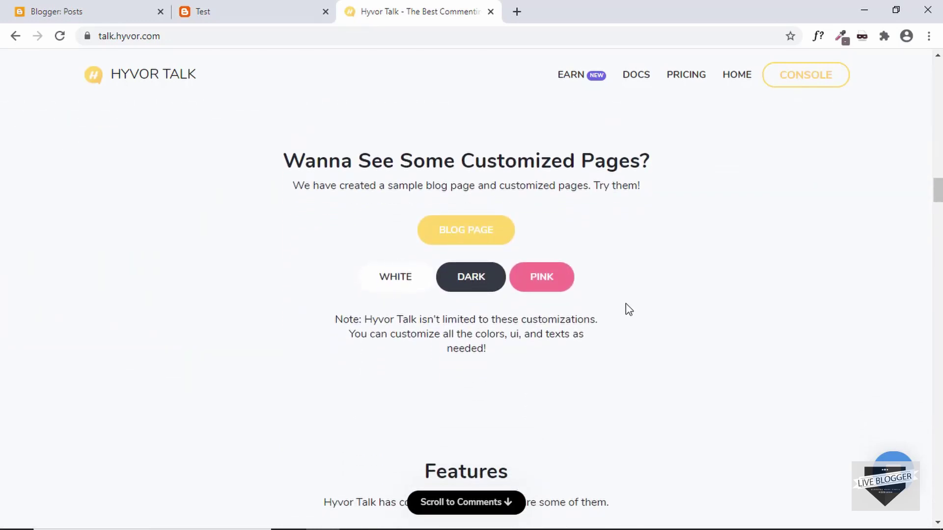
scroll(641, 320, down, 7)
scroll(642, 320, down, 2)
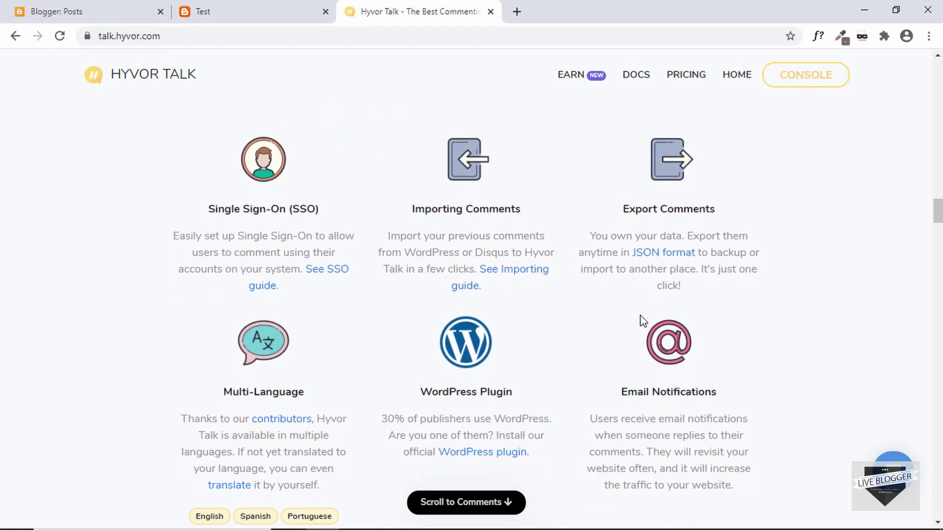
scroll(644, 321, down, 4)
scroll(643, 321, down, 20)
scroll(641, 315, down, 4)
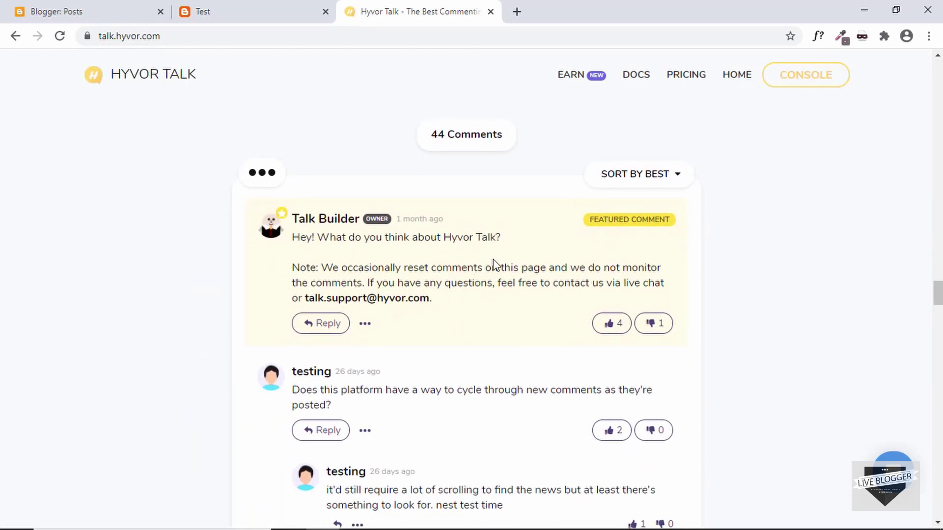
scroll(538, 273, down, 1)
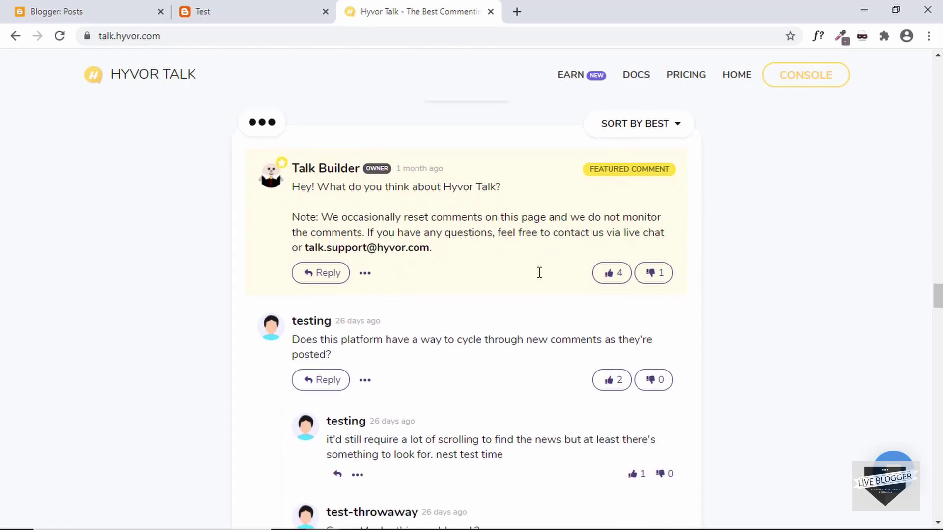
scroll(538, 272, down, 6)
drag(938, 312, 938, 69)
Review the Free, Premium and Business plans, then choose Go Free
click(695, 73)
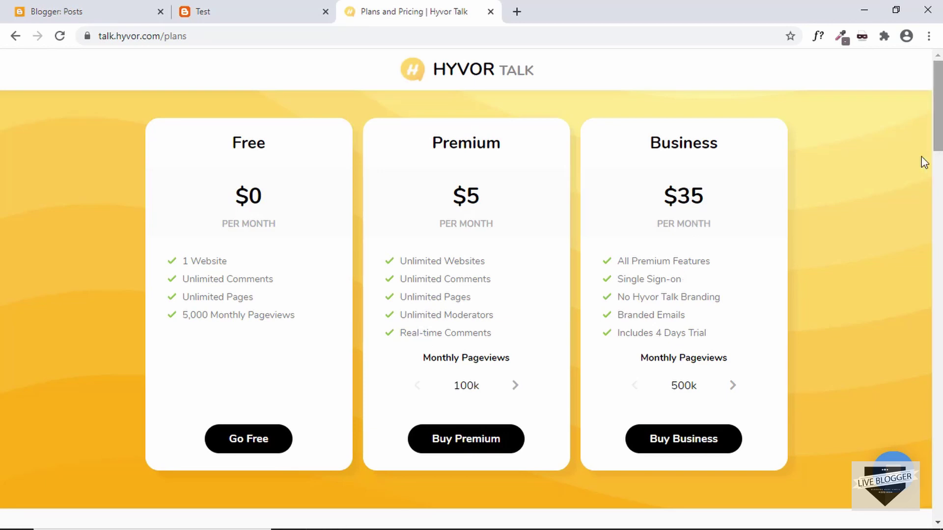
scroll(856, 192, down, 6)
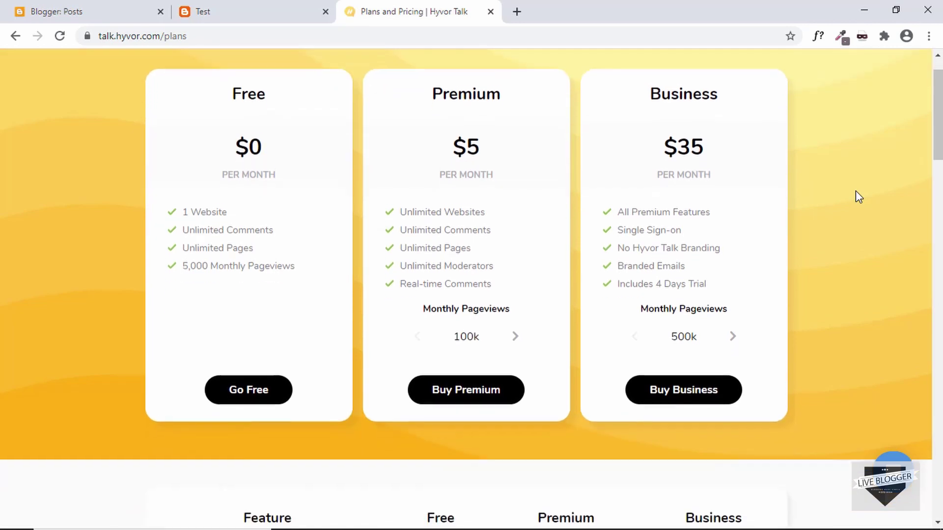
scroll(855, 192, down, 4)
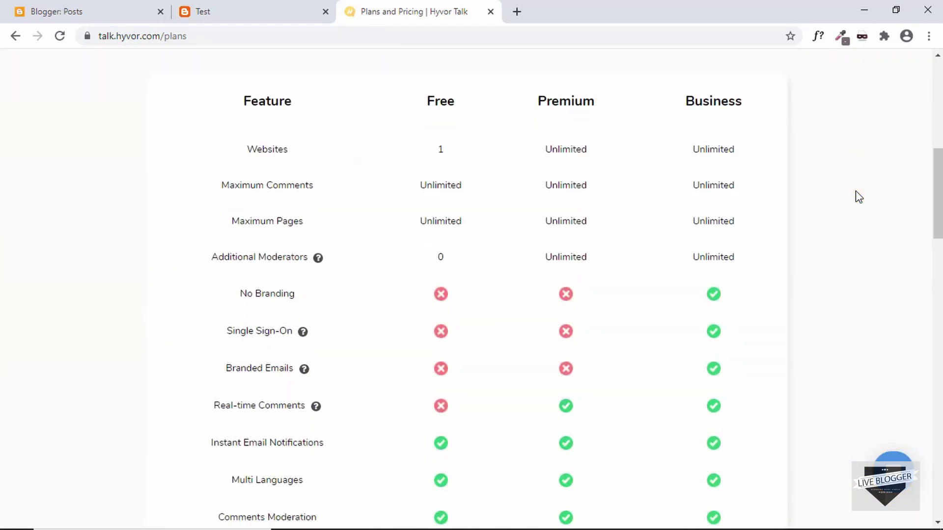
scroll(859, 197, down, 9)
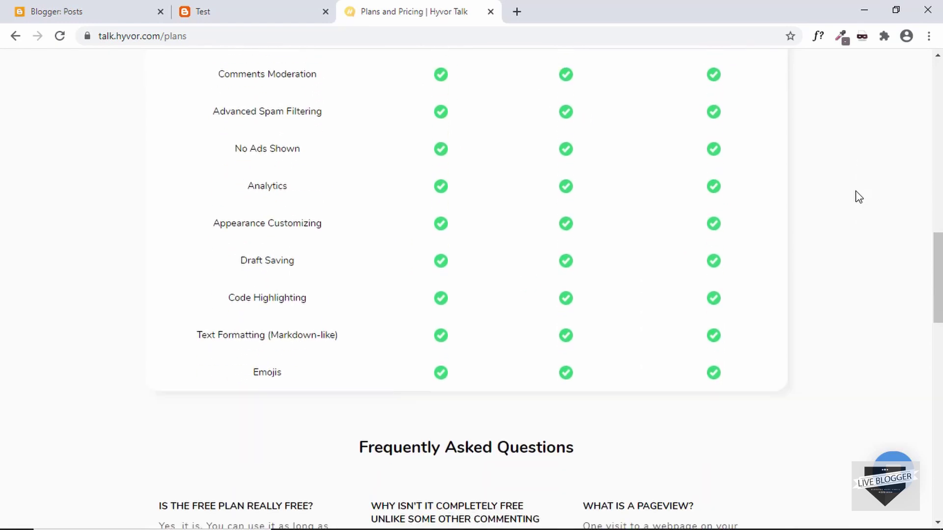
scroll(859, 197, down, 15)
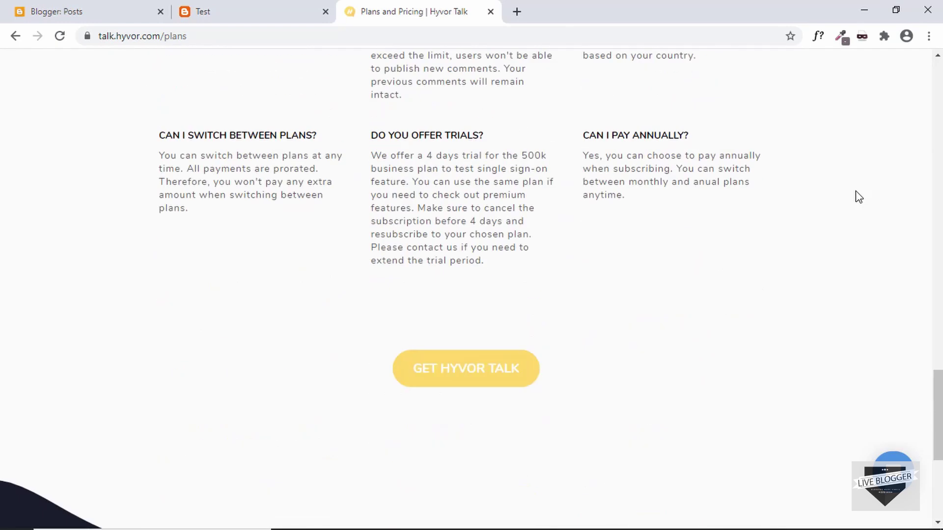
scroll(859, 197, up, 20)
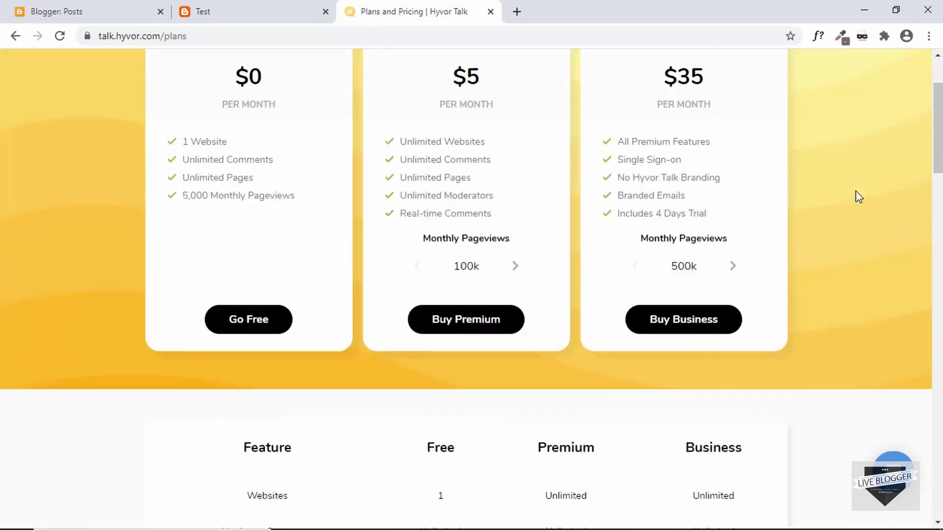
click(250, 367)
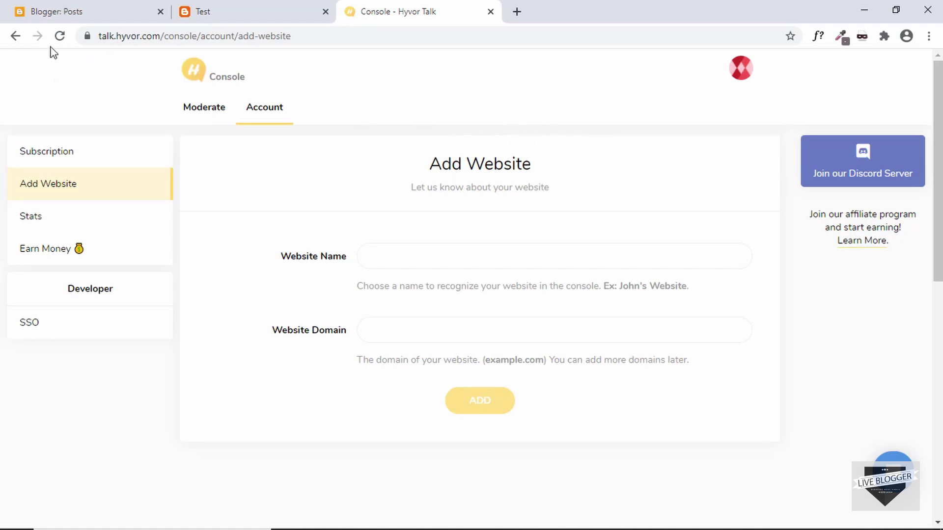
Open Plans and Pricing in a new tab, go to the homepage and scroll to its footer
middle_click(14, 39)
click(547, 11)
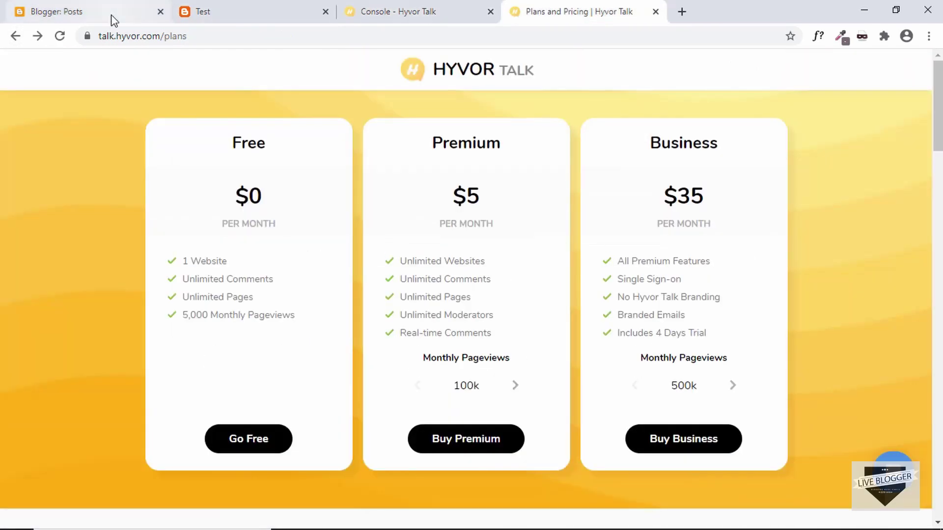
click(469, 76)
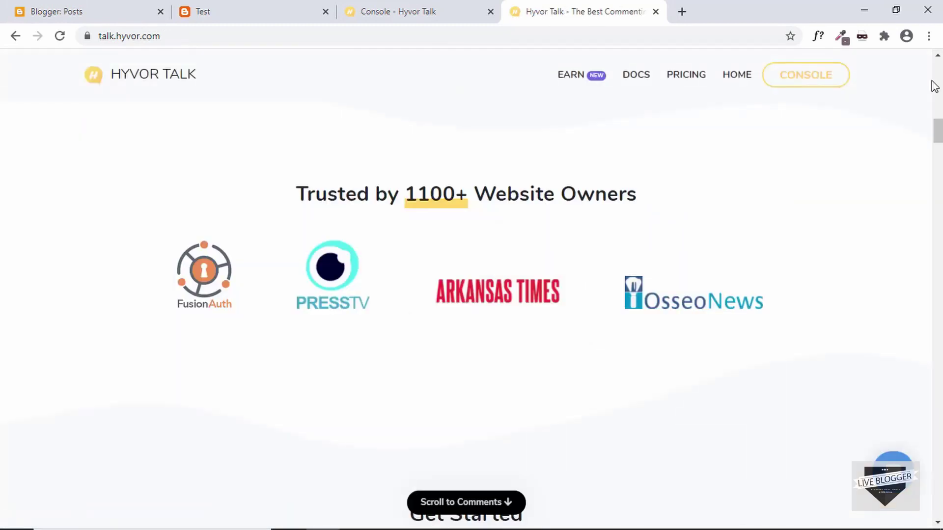
drag(938, 126, 939, 501)
scroll(690, 349, down, 1)
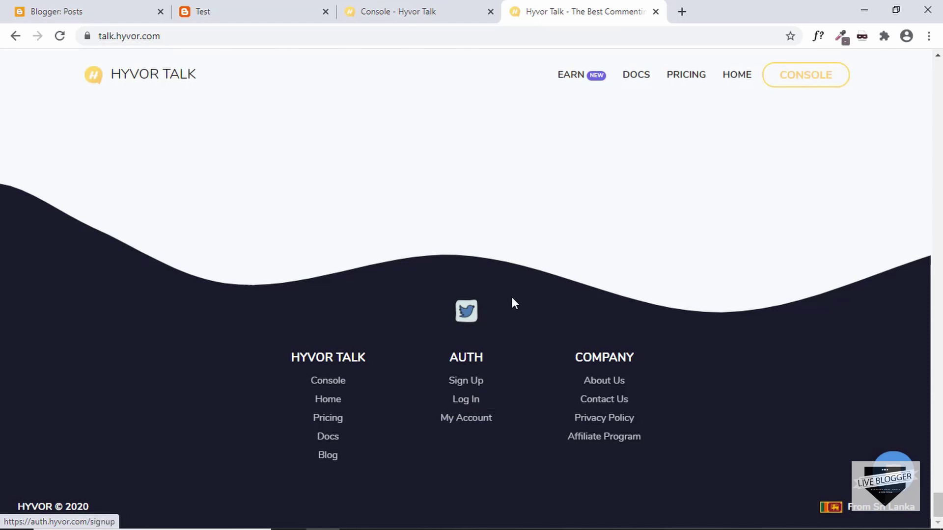
click(422, 7)
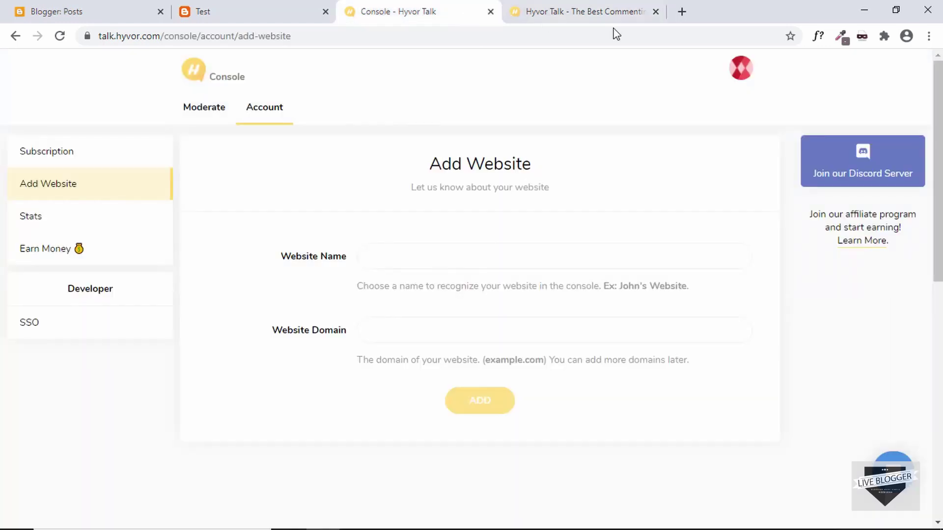
click(655, 11)
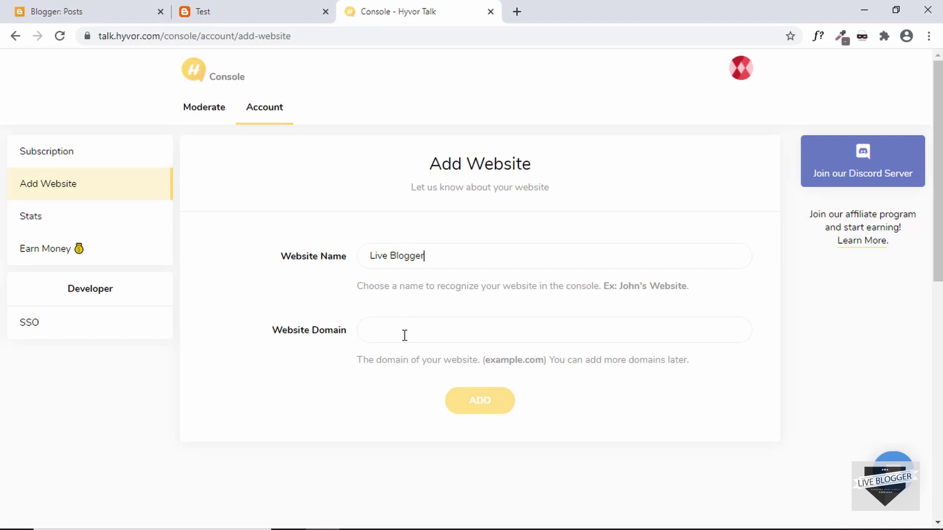
click(197, 12)
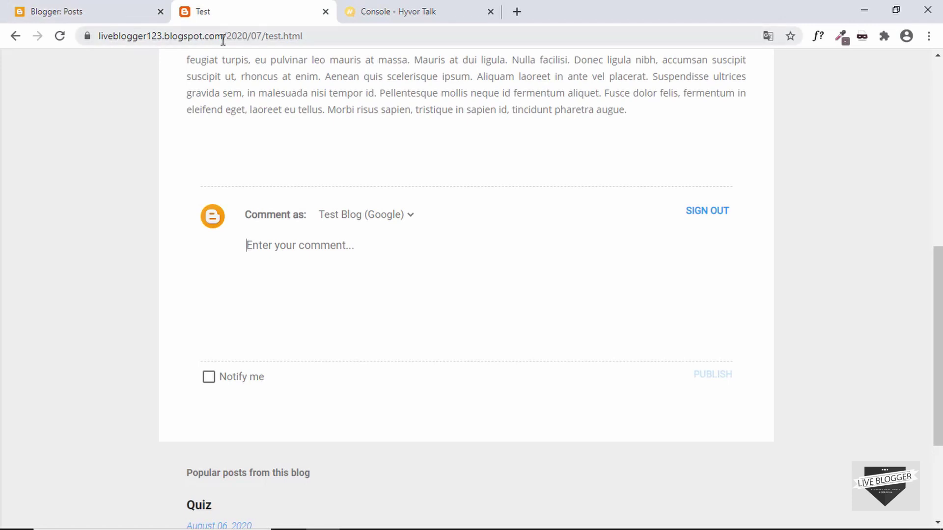
drag(222, 40, 66, 24)
key(ctrl+c)
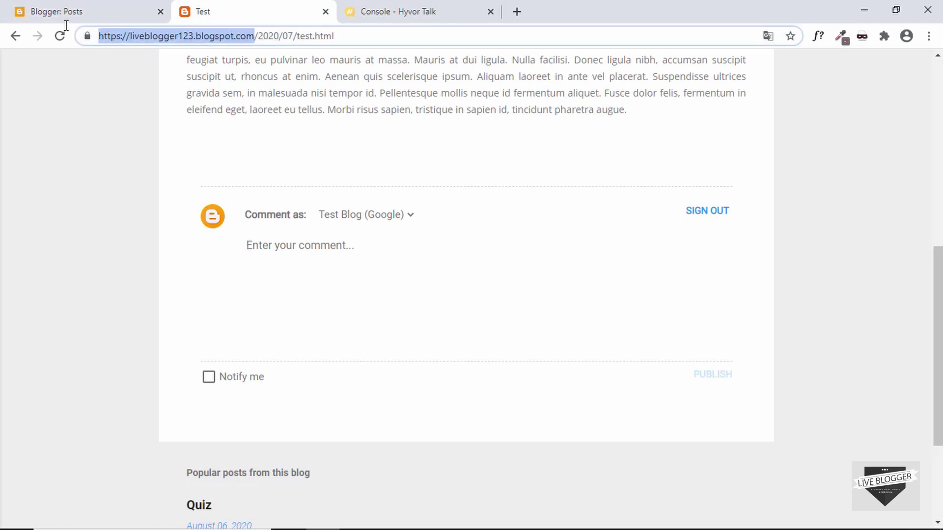
click(356, 2)
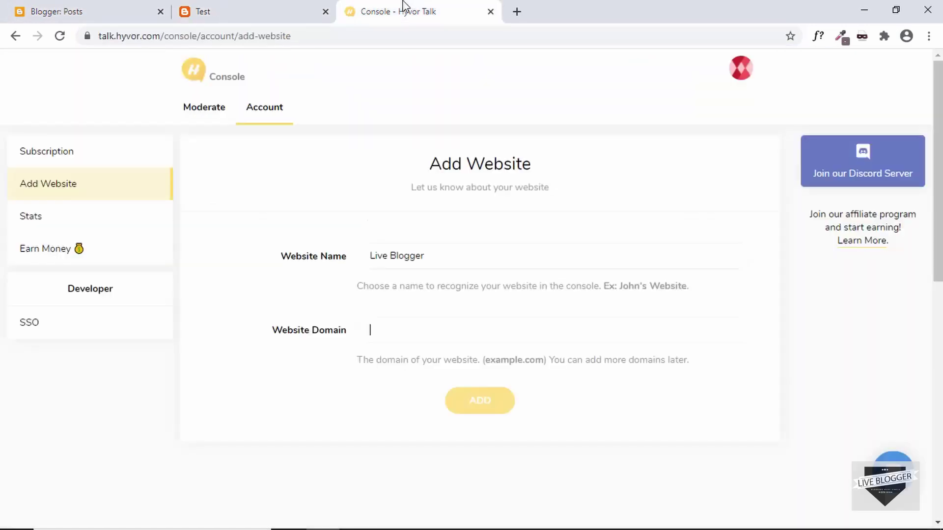
key(ctrl+v)
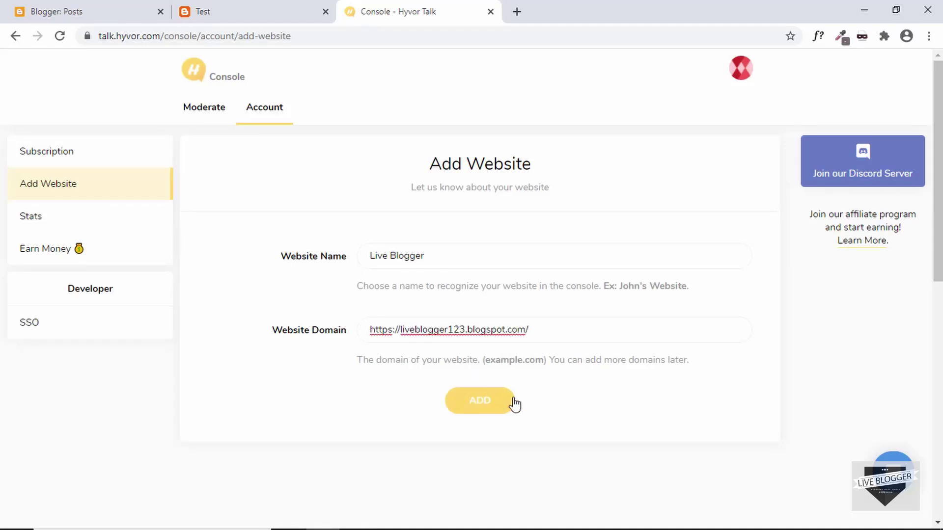
Add the Live Blogger website and choose Blogger as the installation platform
click(487, 402)
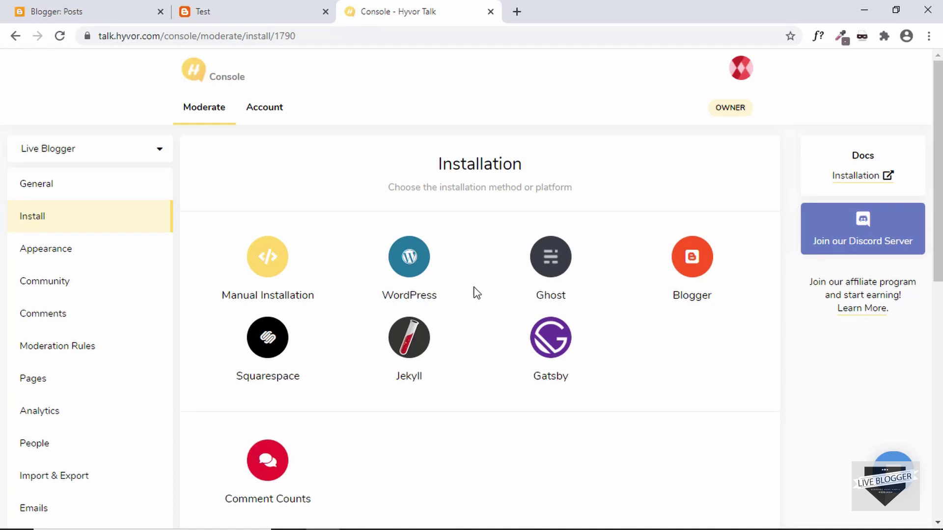
click(702, 269)
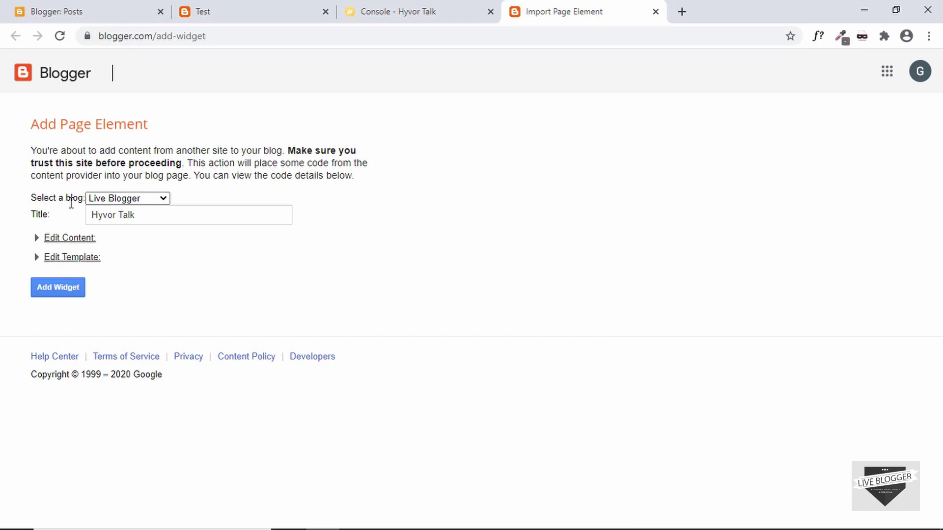
Retitle the Hyvor Talk widget 'Comment' and add it to the Live Blogger blog
click(164, 200)
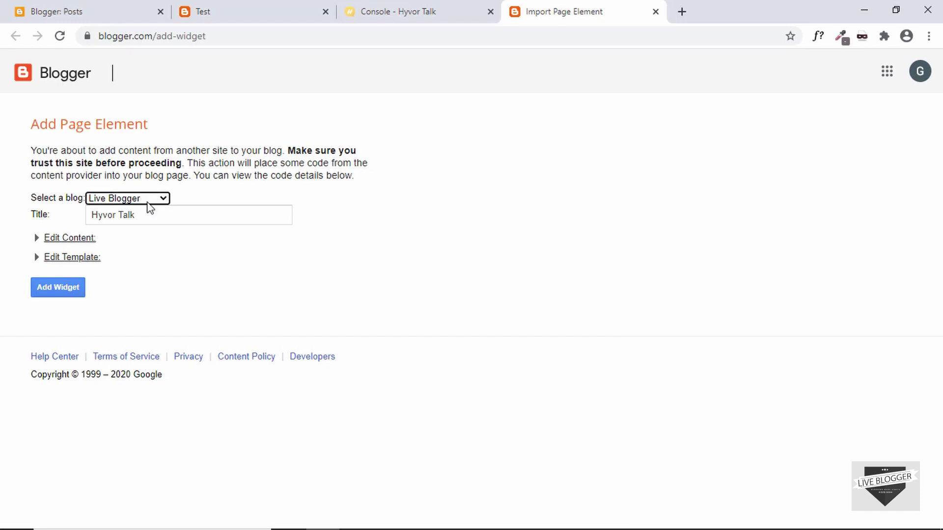
drag(168, 216, 87, 222)
text(Comment)
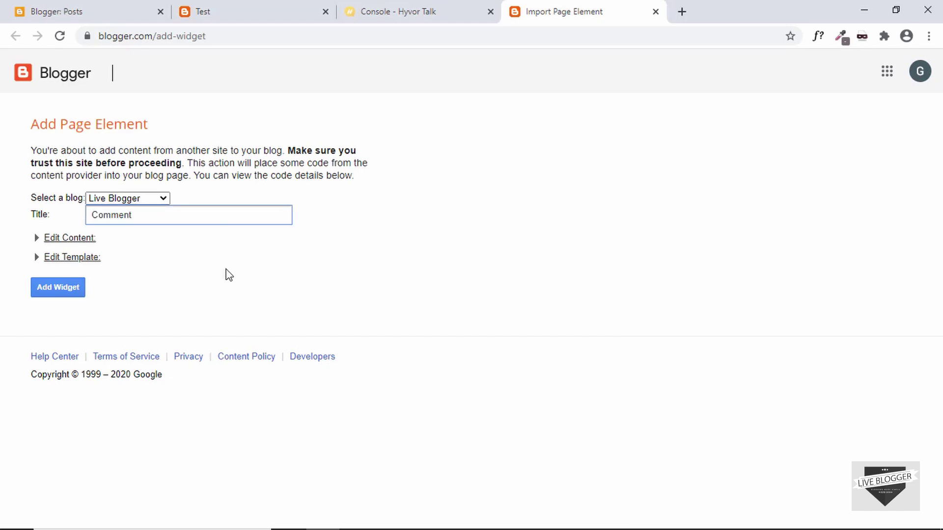
click(68, 292)
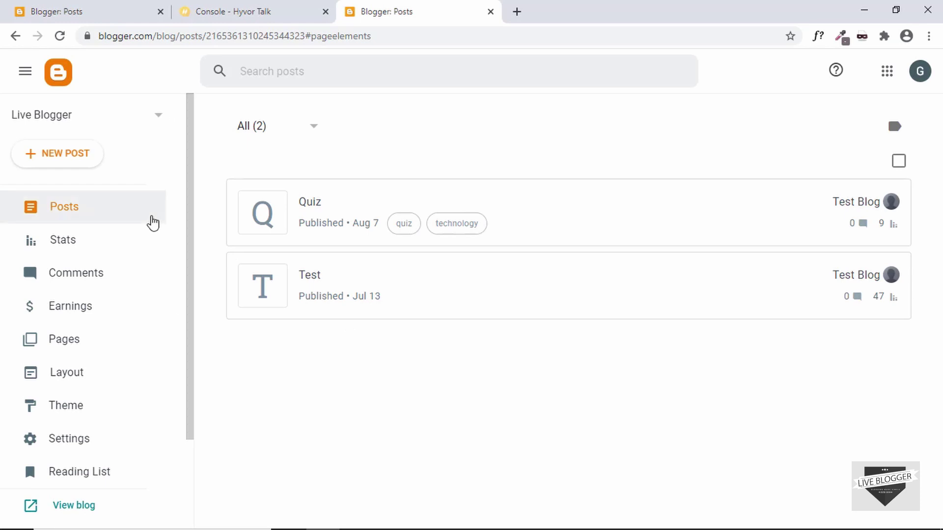
Open the Test post from Posts and give it a Love reaction
click(76, 212)
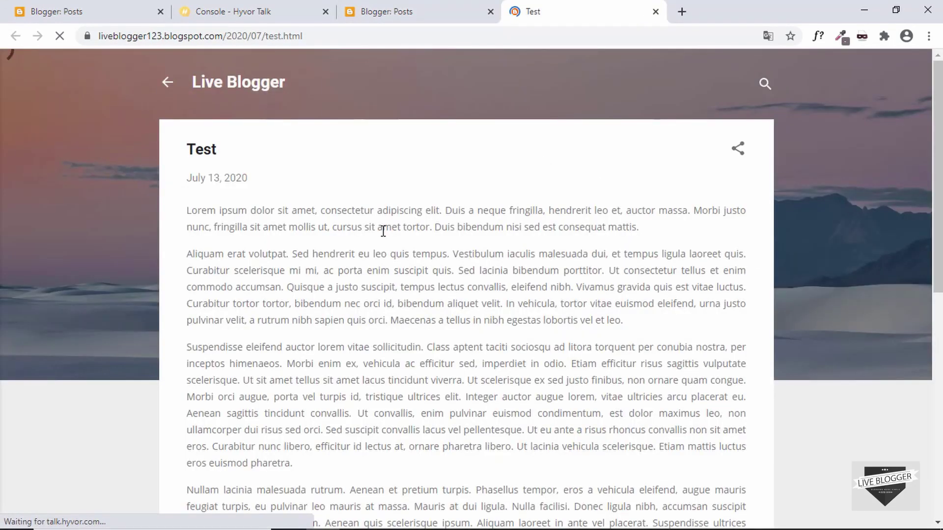
scroll(382, 226, down, 7)
scroll(383, 238, down, 3)
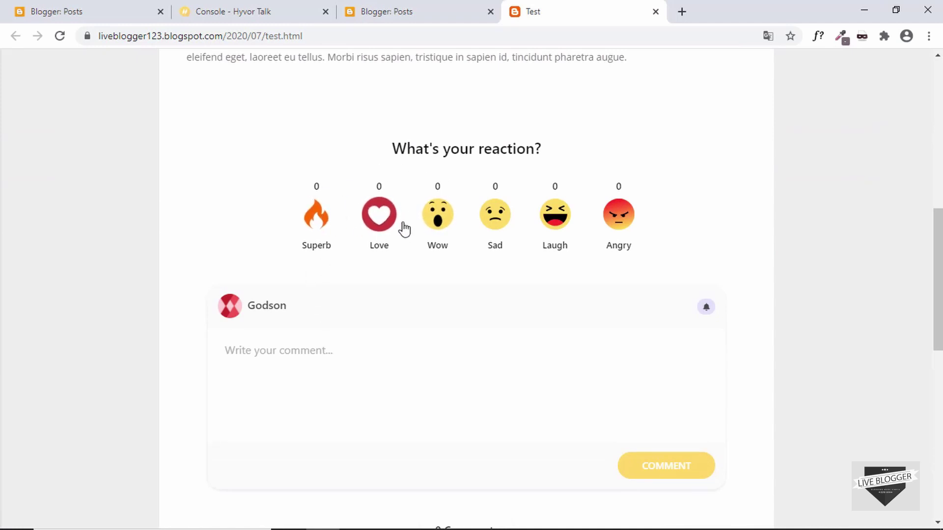
click(379, 245)
scroll(406, 288, down, 3)
Write 'Amazing Content', add the slightly_smiling_face emoji and submit the comment
click(323, 177)
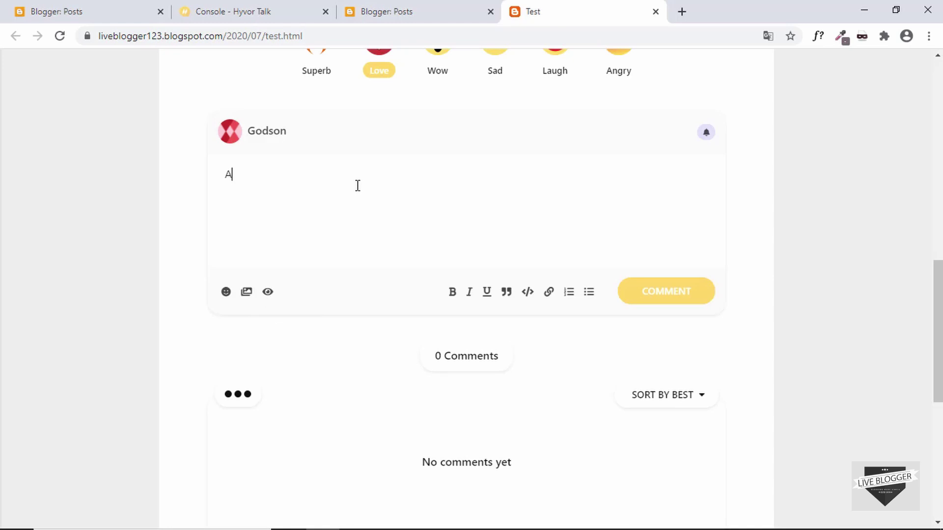
text(mazing Content)
click(226, 292)
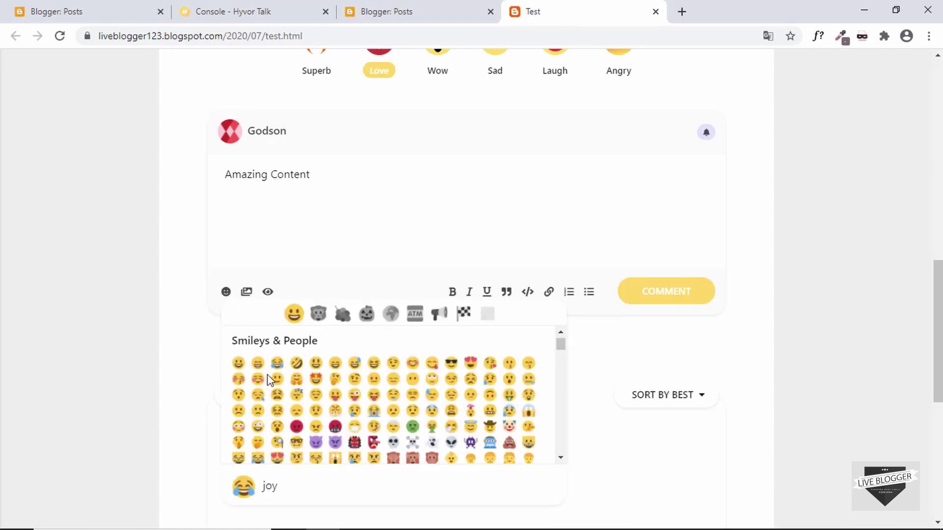
click(279, 382)
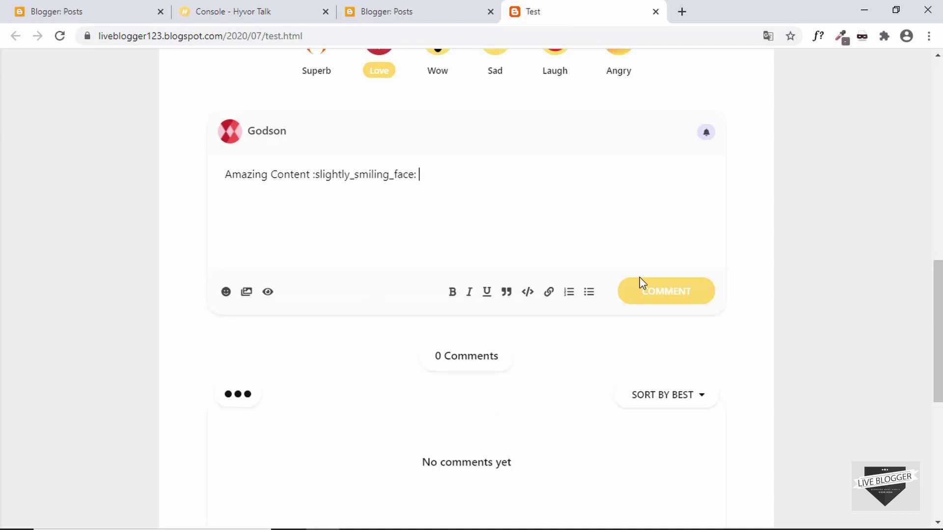
click(644, 303)
scroll(568, 310, down, 3)
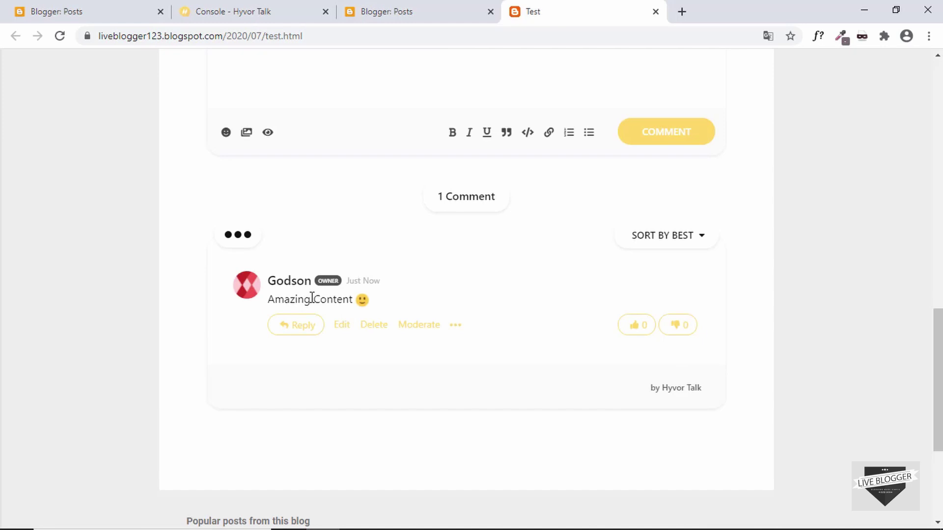
scroll(356, 307, up, 1)
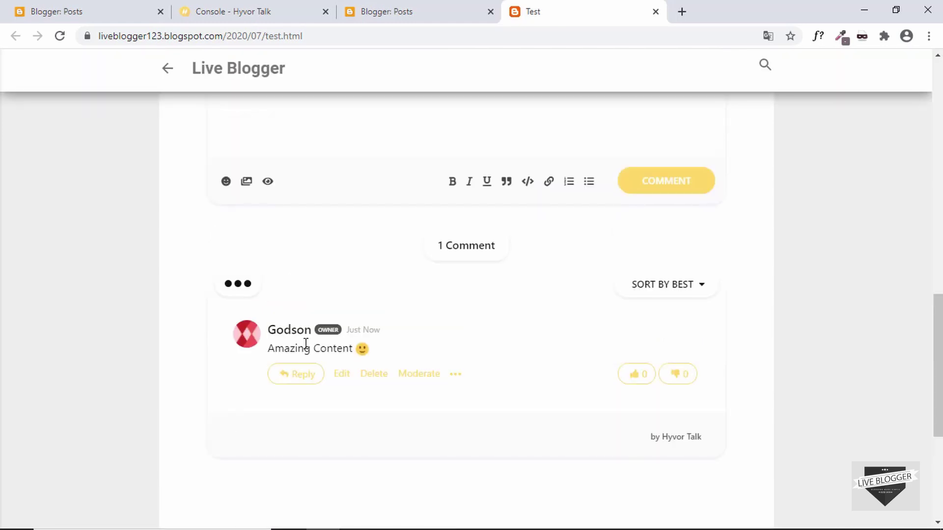
scroll(305, 344, down, 2)
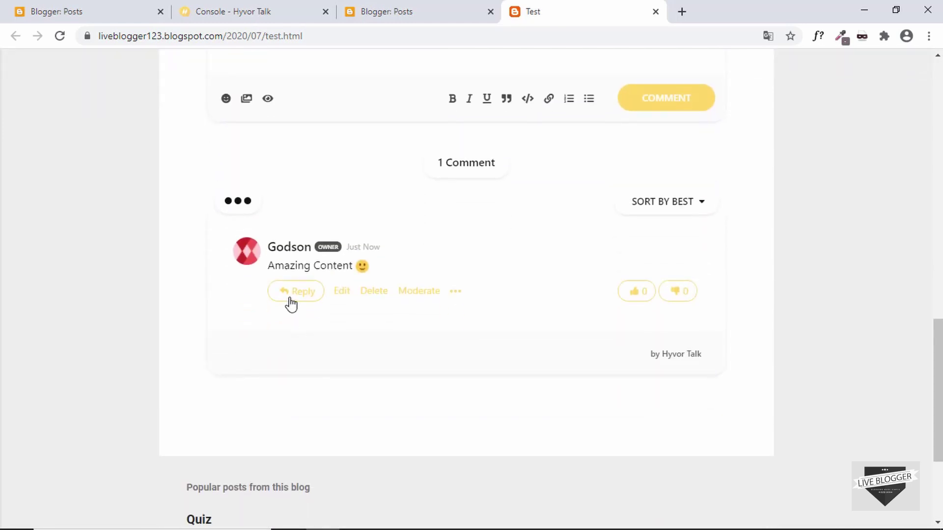
scroll(413, 280, up, 3)
scroll(415, 280, down, 3)
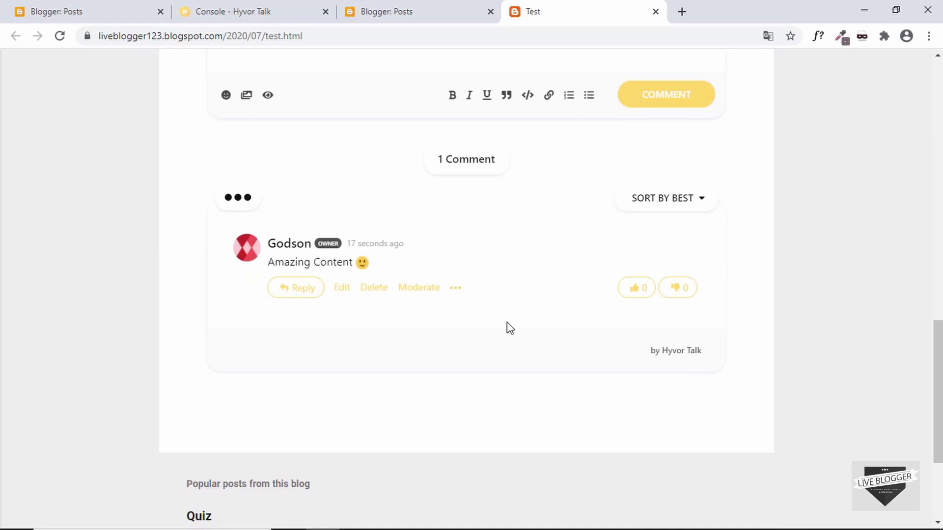
scroll(510, 328, up, 1)
scroll(510, 328, up, 2)
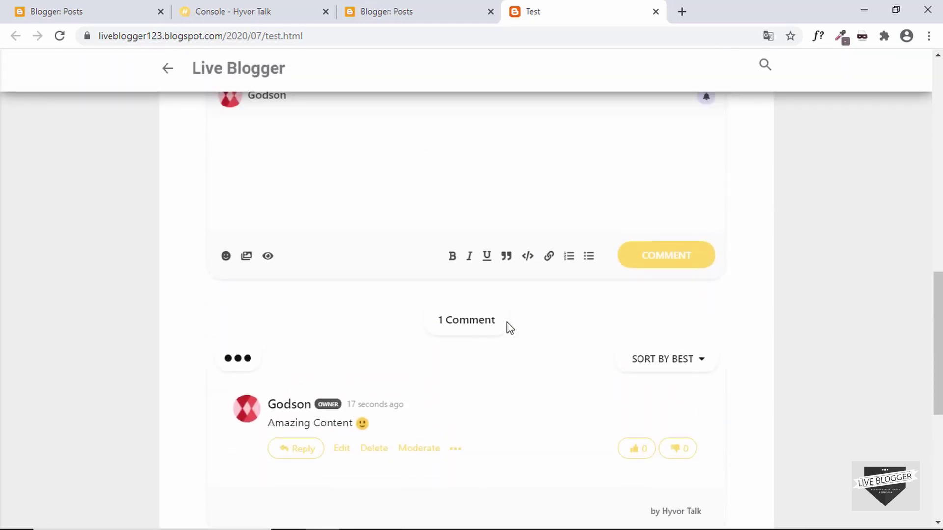
scroll(510, 328, up, 5)
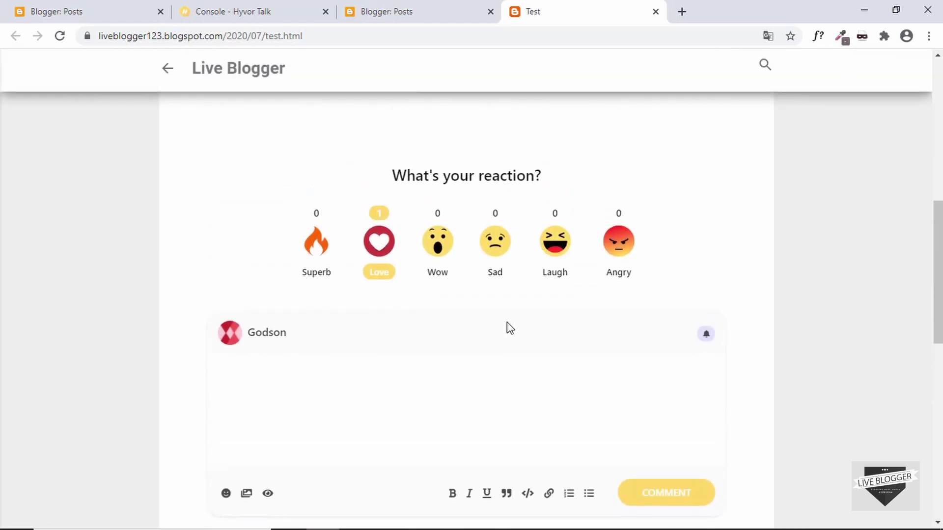